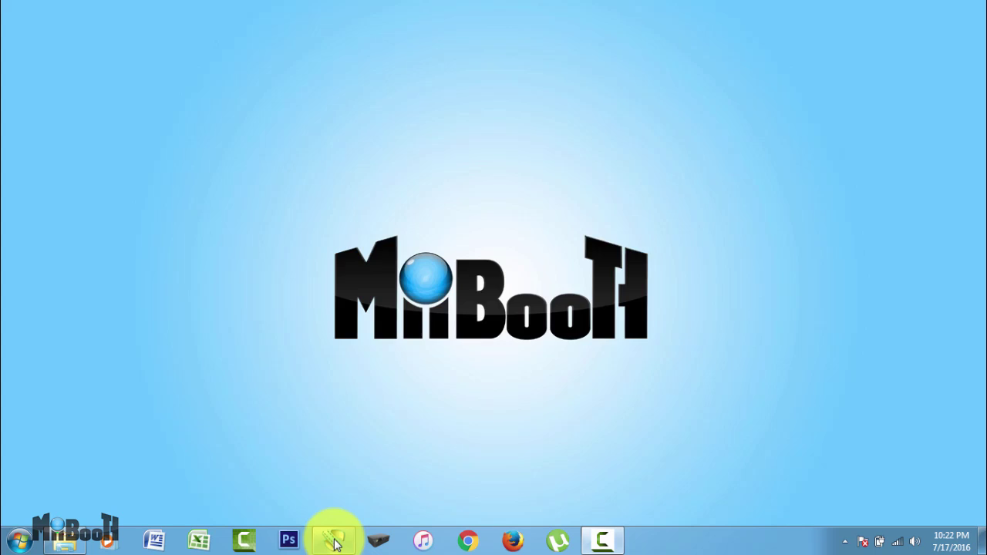
Step: Launch Aiseesoft and choose MP4 Side by Side 3D Video from the 3D Video profiles
click(334, 541)
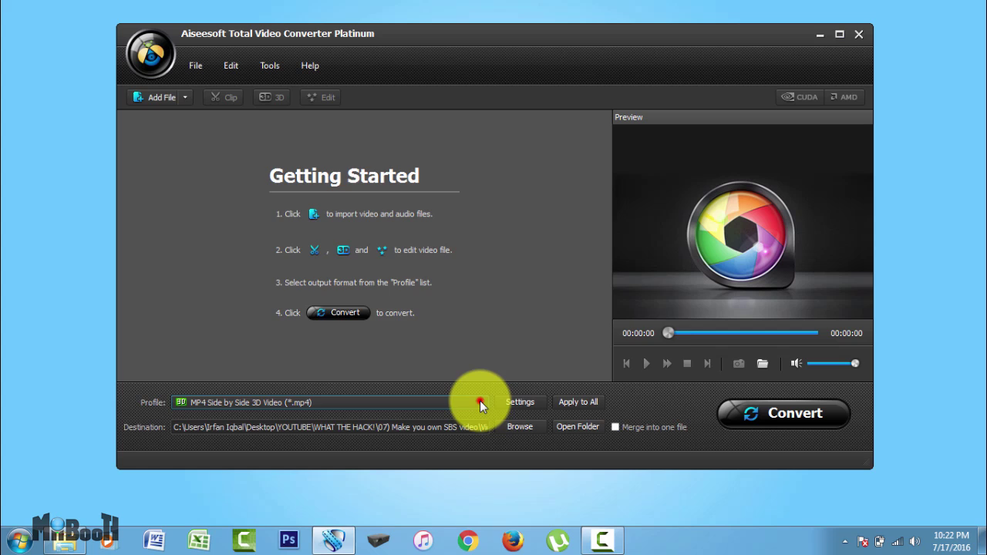
click(480, 400)
click(267, 399)
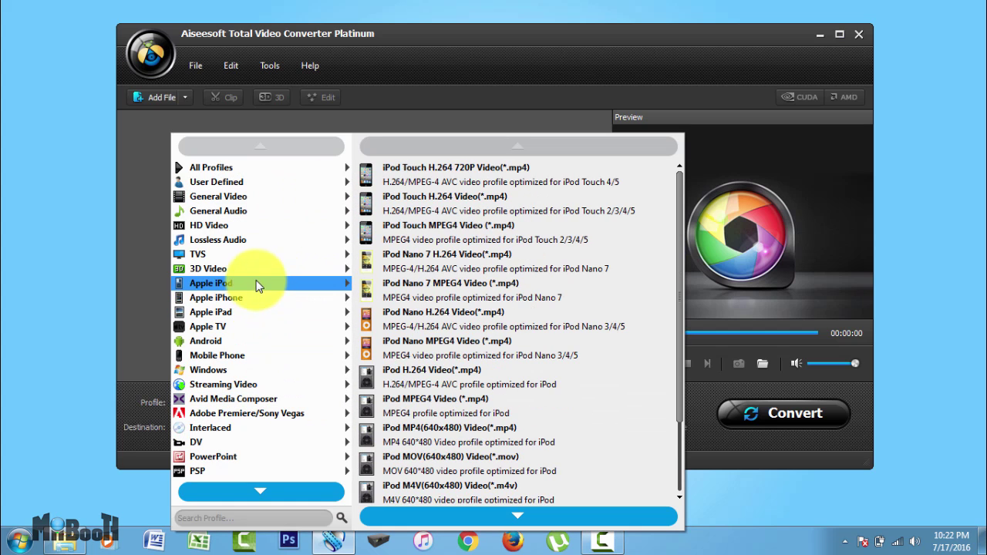
mouse_move(208, 269)
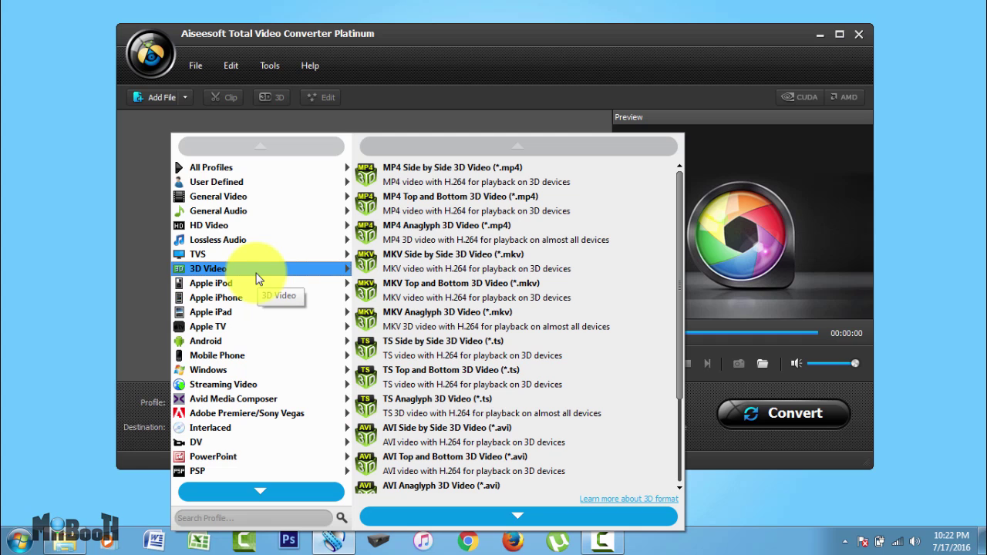
click(153, 314)
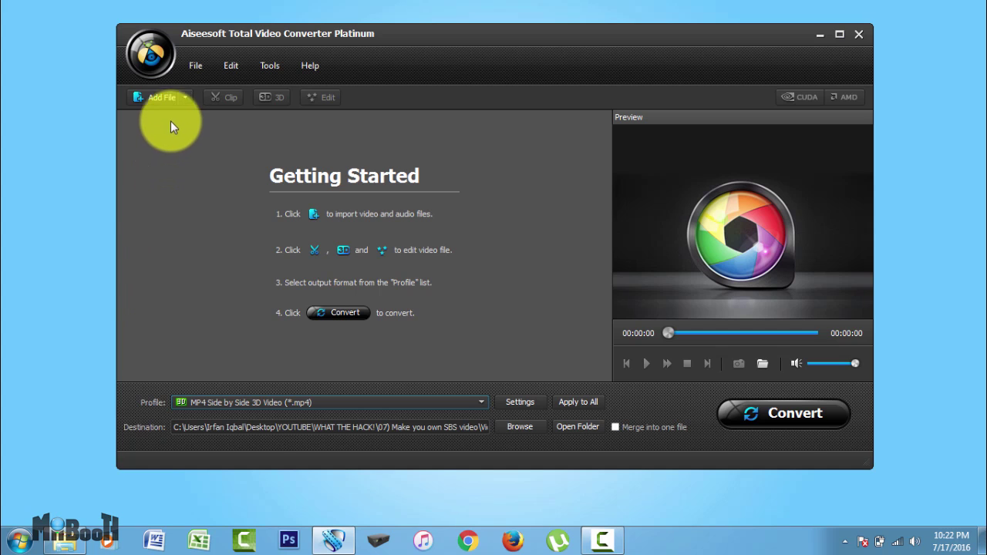
Step: Add 'Jabal jais video 2.mov' to the conversion list
click(162, 96)
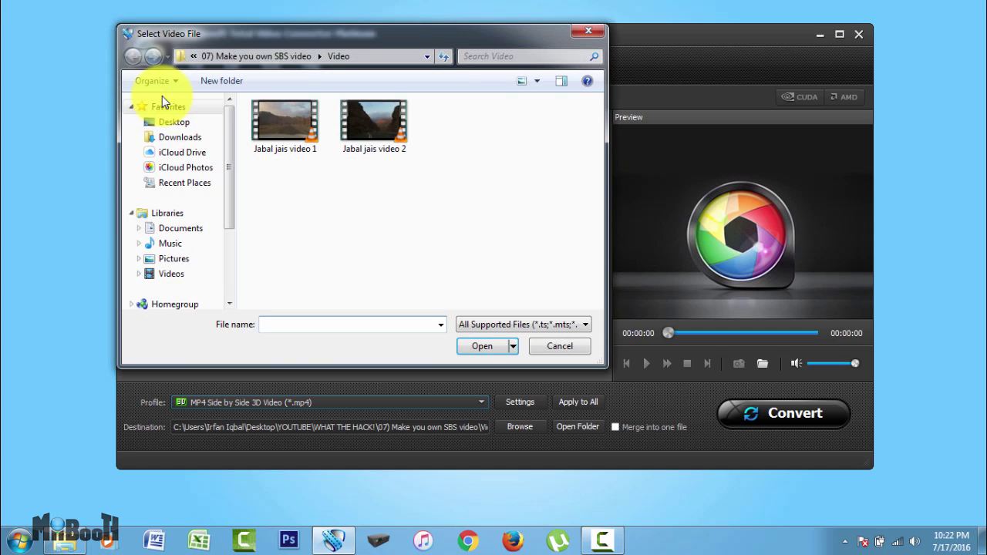
click(365, 131)
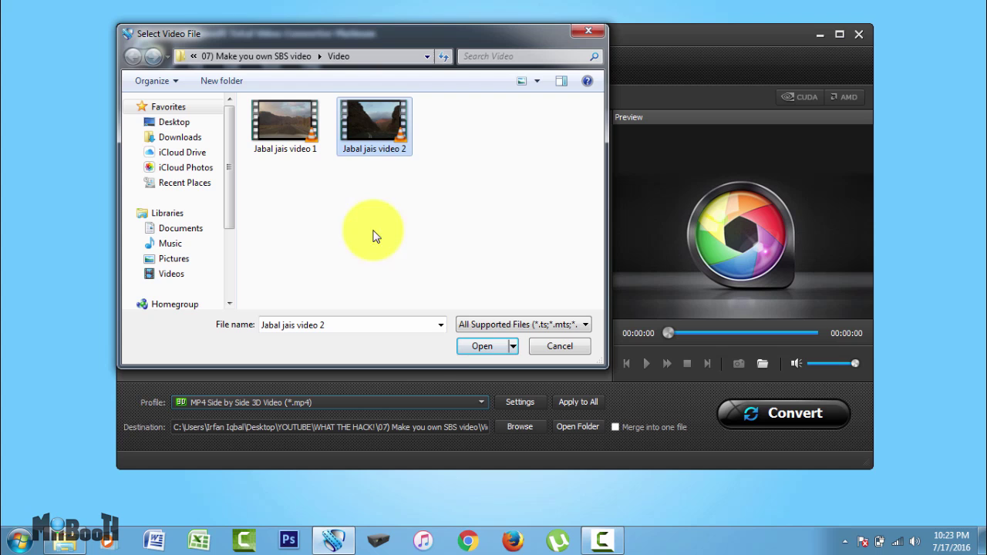
click(478, 346)
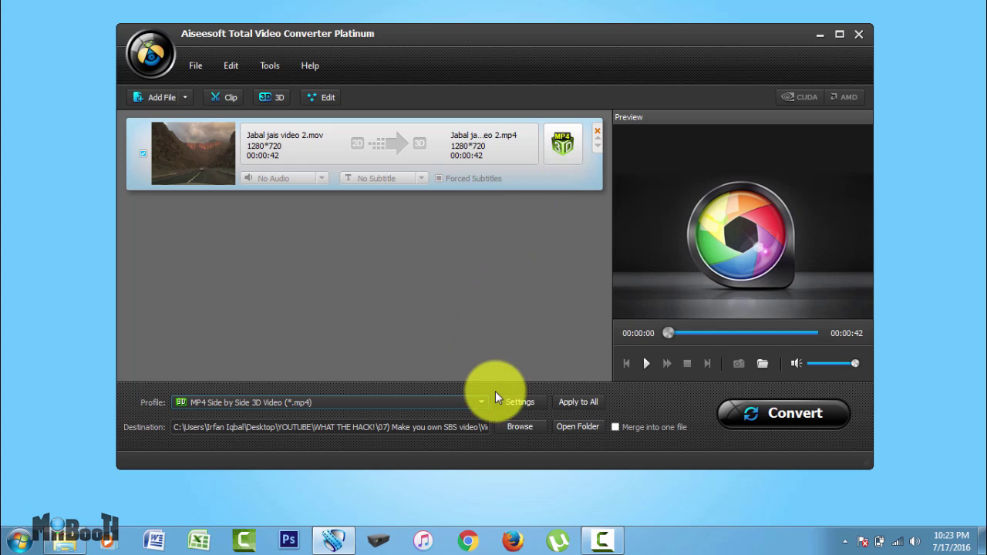
Step: In profile settings keep MP4 Side by Side 3D at 1280*720 and set frame rate to 30 fps
click(521, 402)
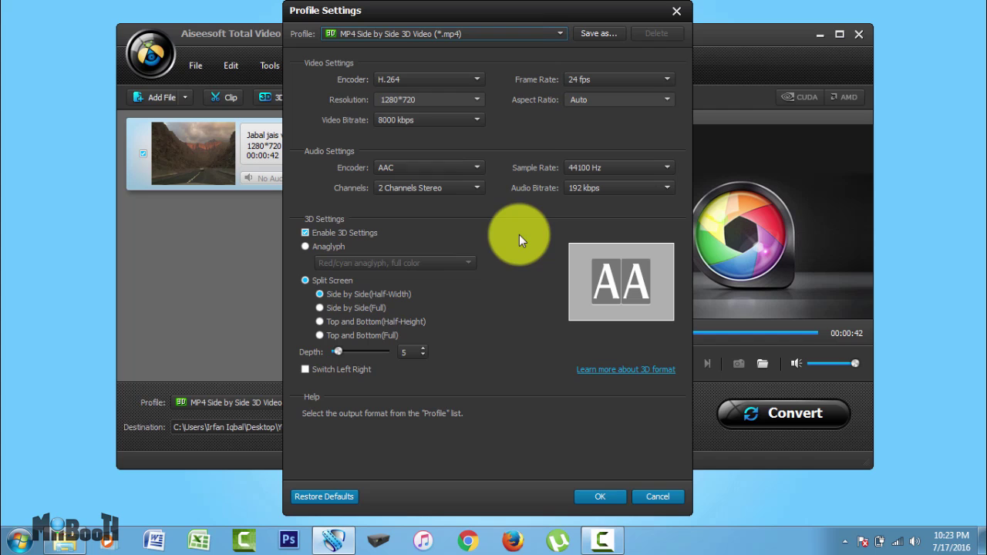
click(563, 34)
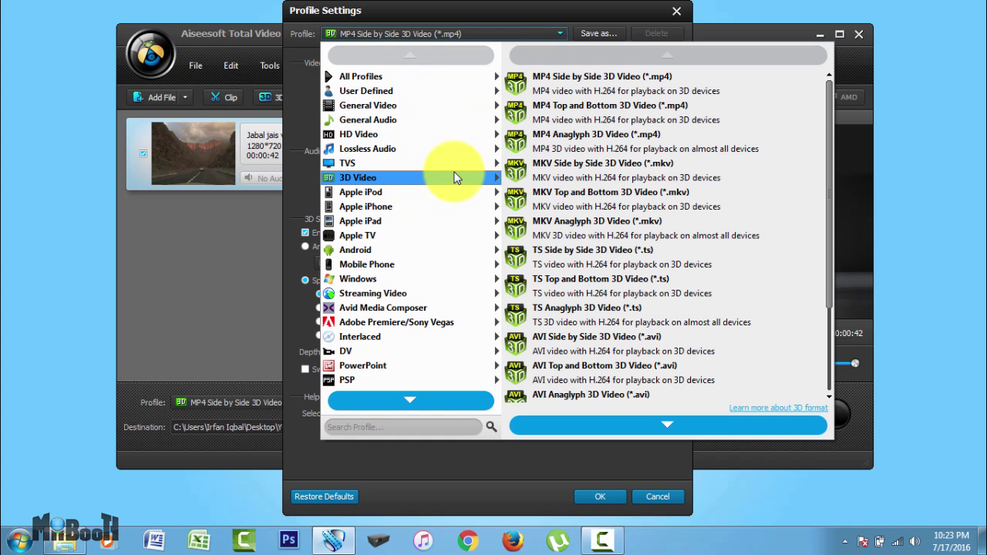
mouse_move(358, 178)
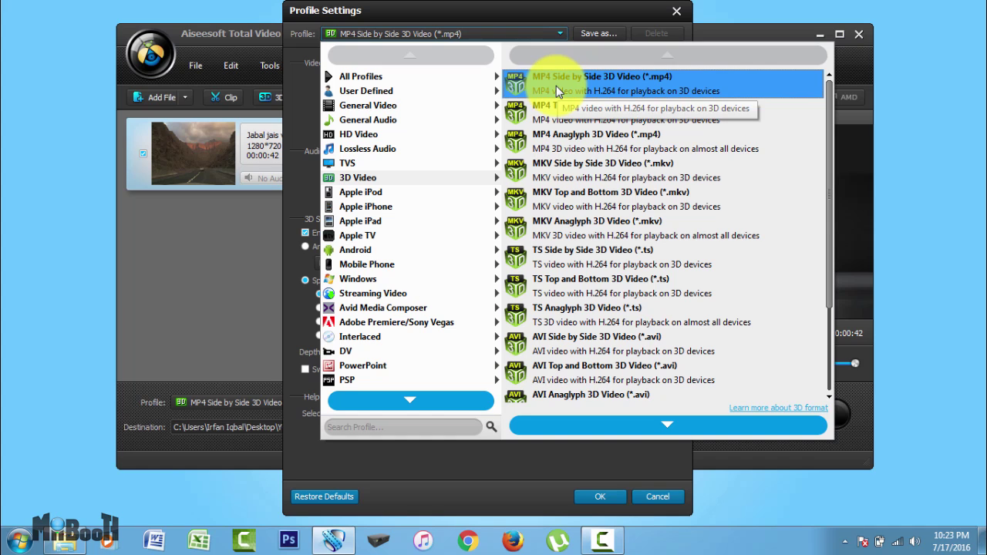
click(557, 90)
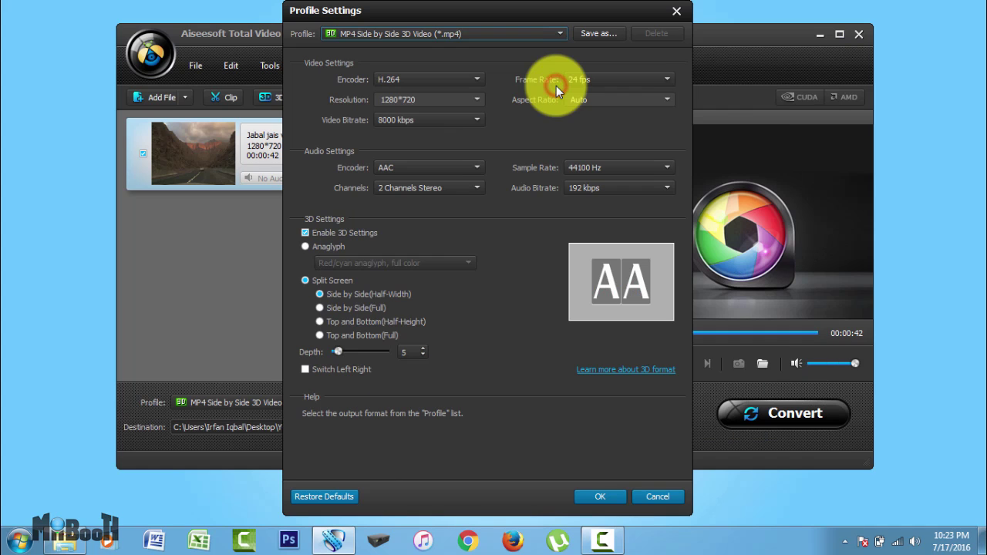
click(477, 99)
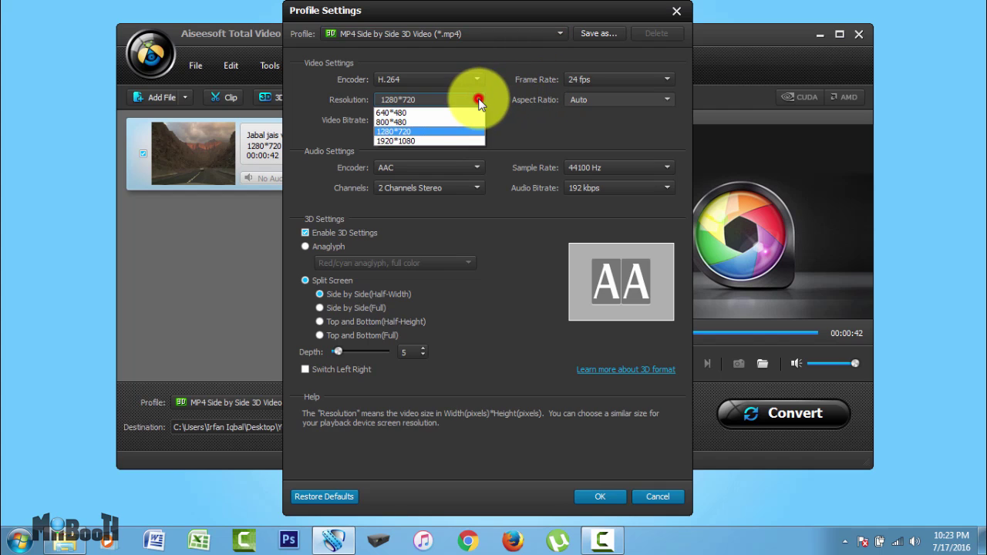
click(451, 131)
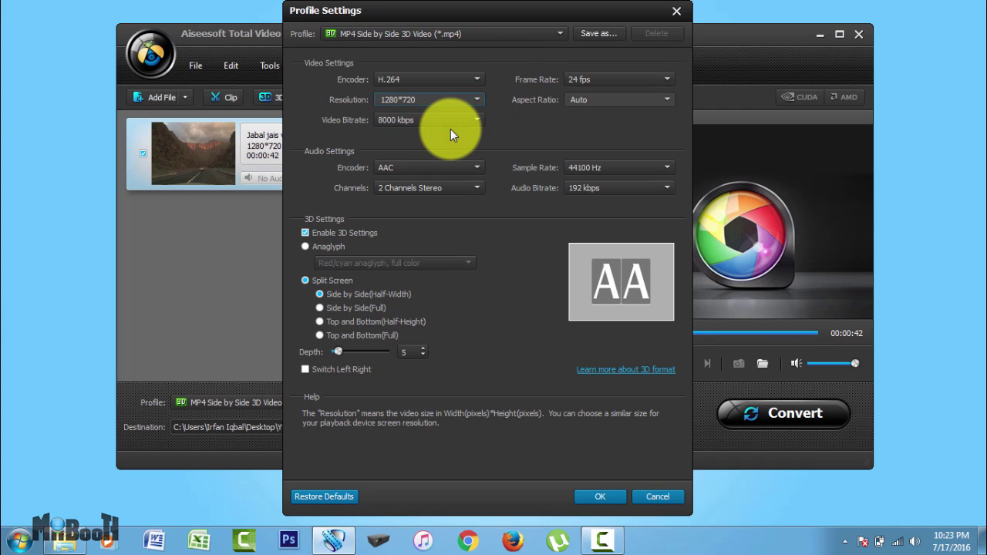
click(655, 79)
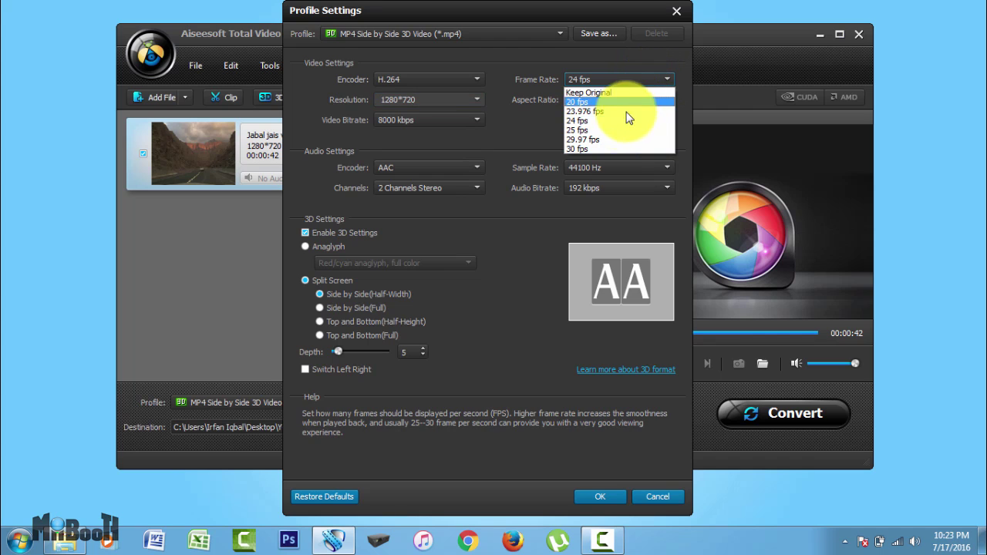
click(600, 148)
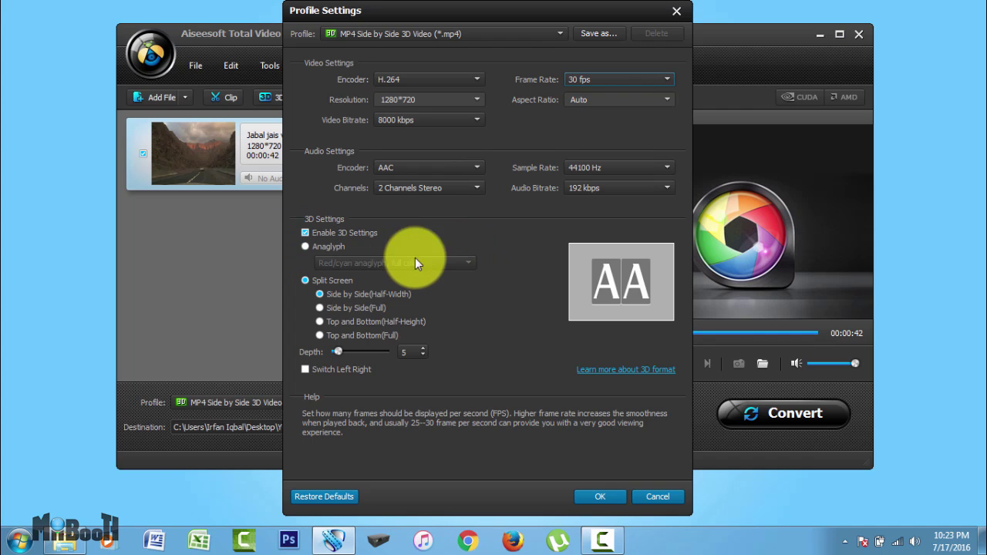
Step: Try the Anaglyph 3D mode with red/cyan monochrome colours
click(306, 247)
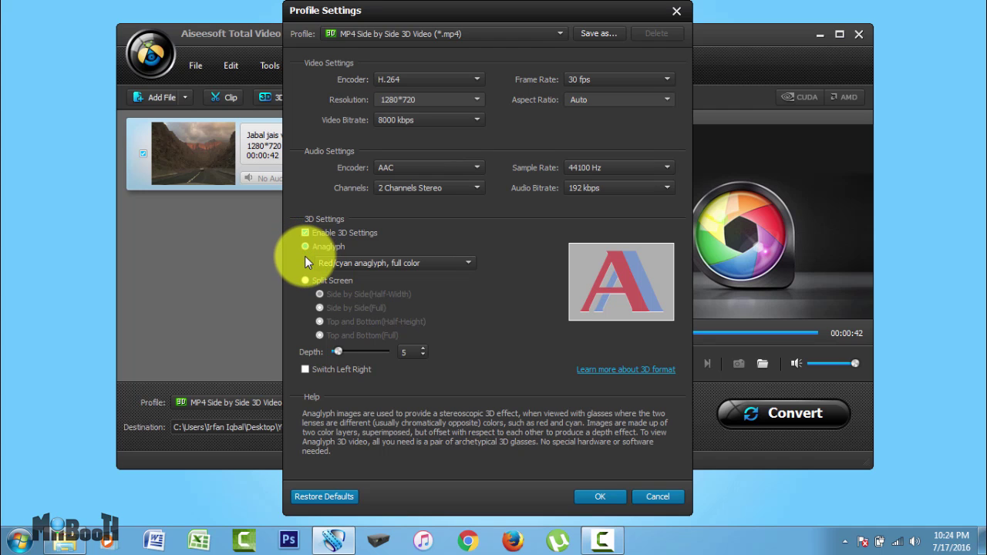
click(358, 262)
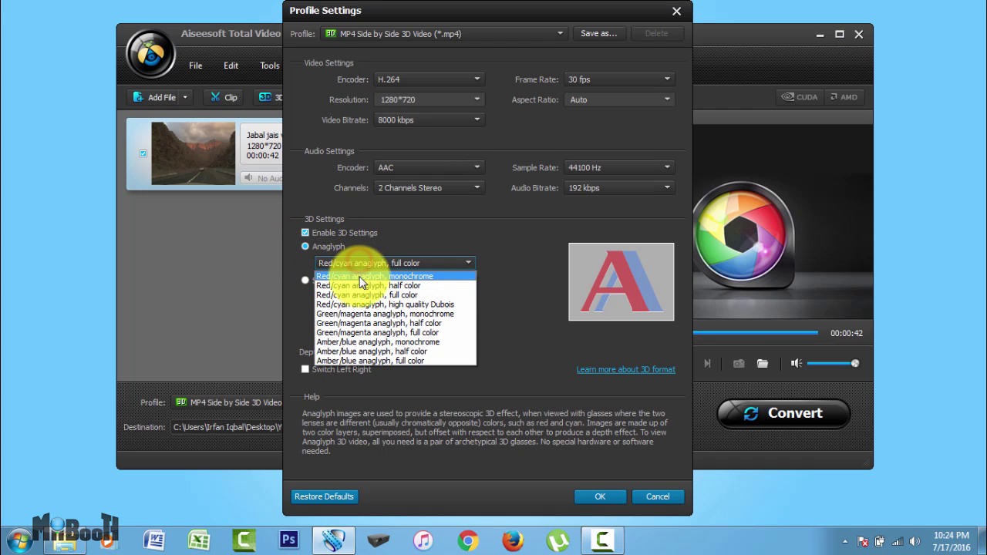
click(359, 277)
Step: Switch 3D to Split Screen Side by Side (Full), leaving depth at 5
click(307, 281)
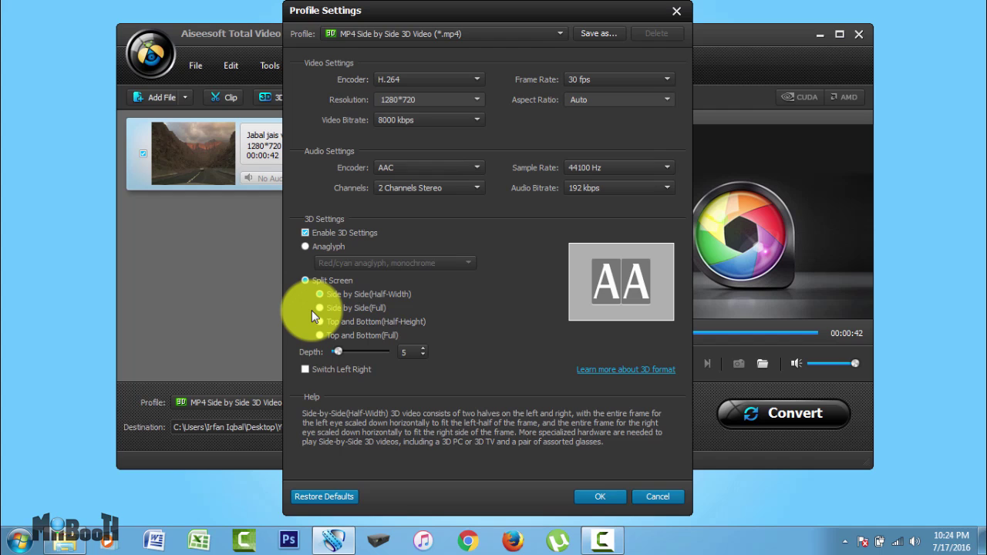
click(320, 308)
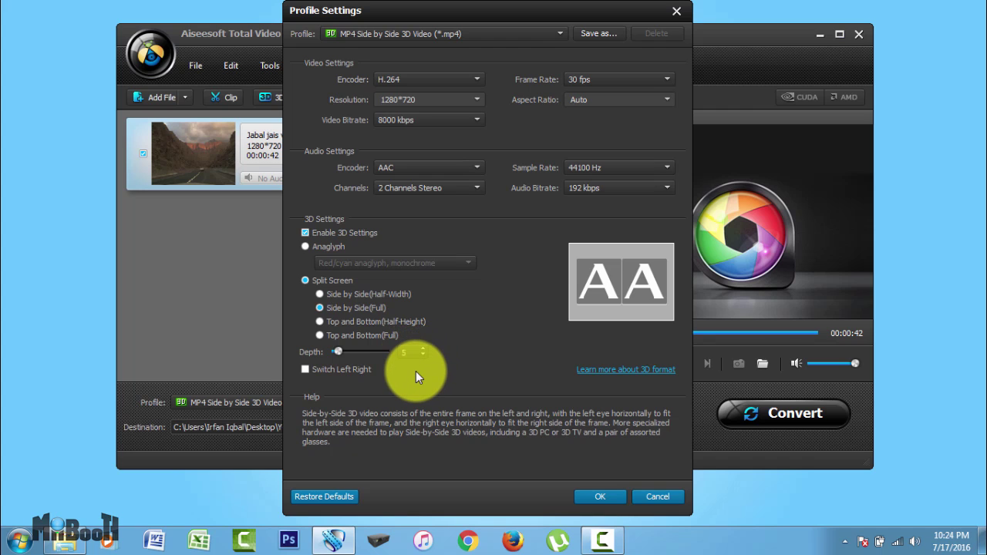
click(427, 349)
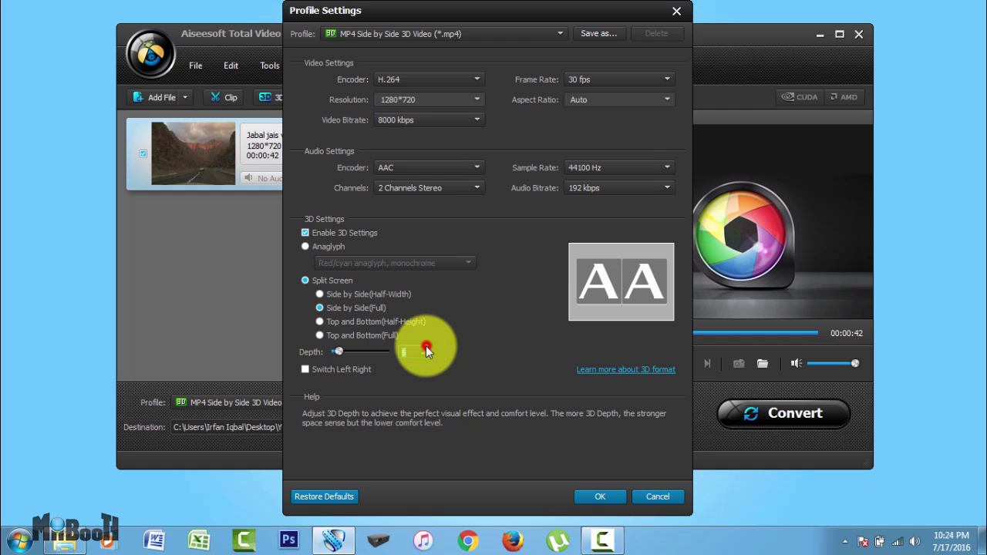
click(427, 349)
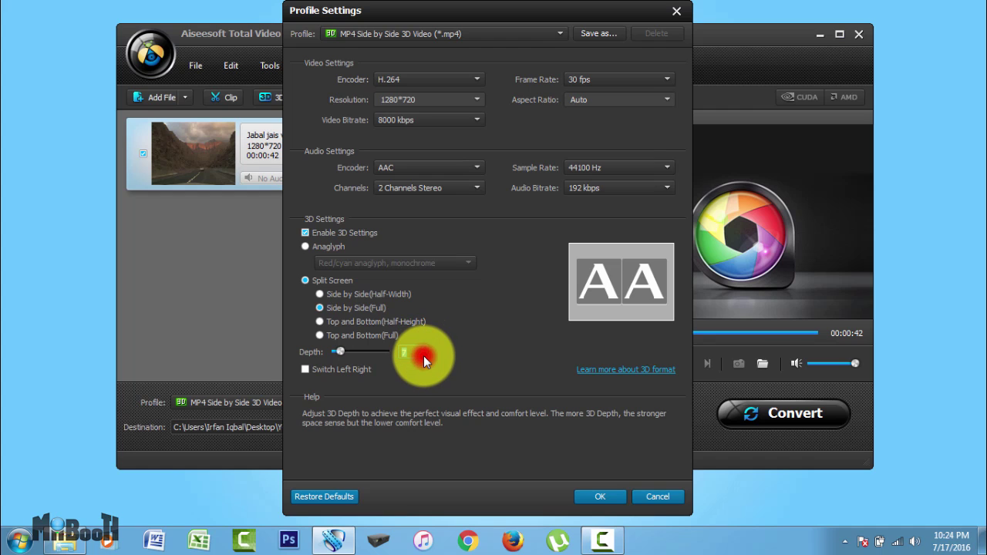
click(423, 356)
click(423, 355)
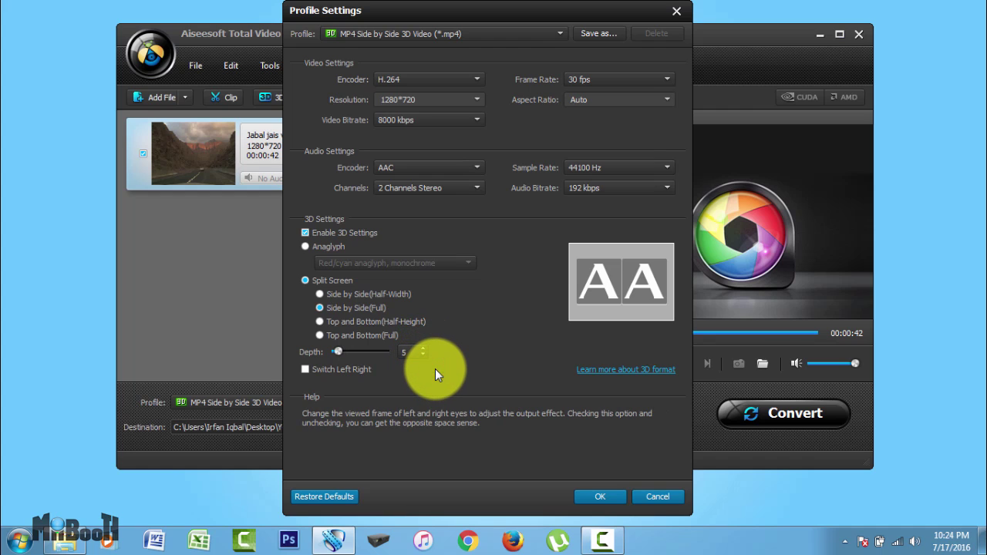
Step: Apply 3D settings, rename output to 'Jabal jais video 2 sbs', and set the Video folder as destination
click(596, 497)
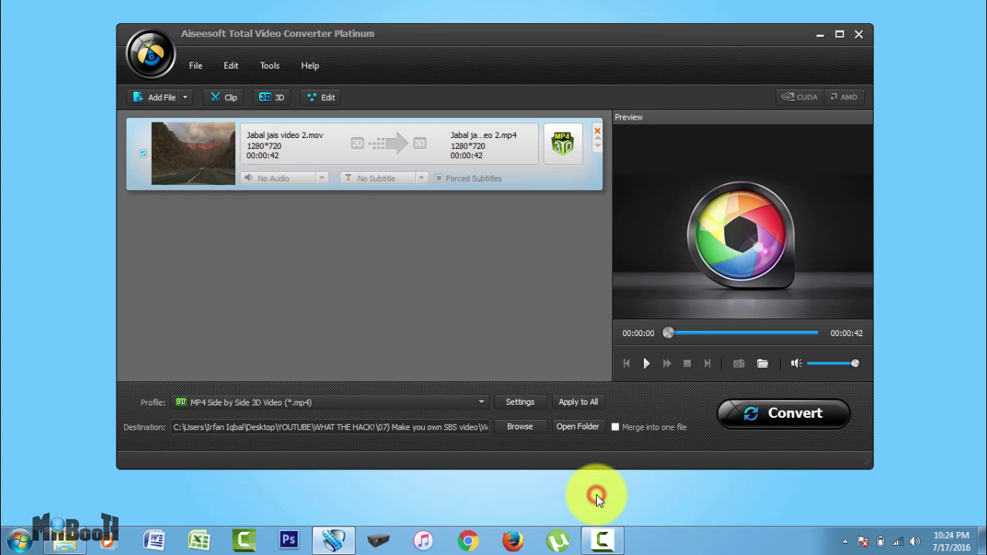
click(523, 135)
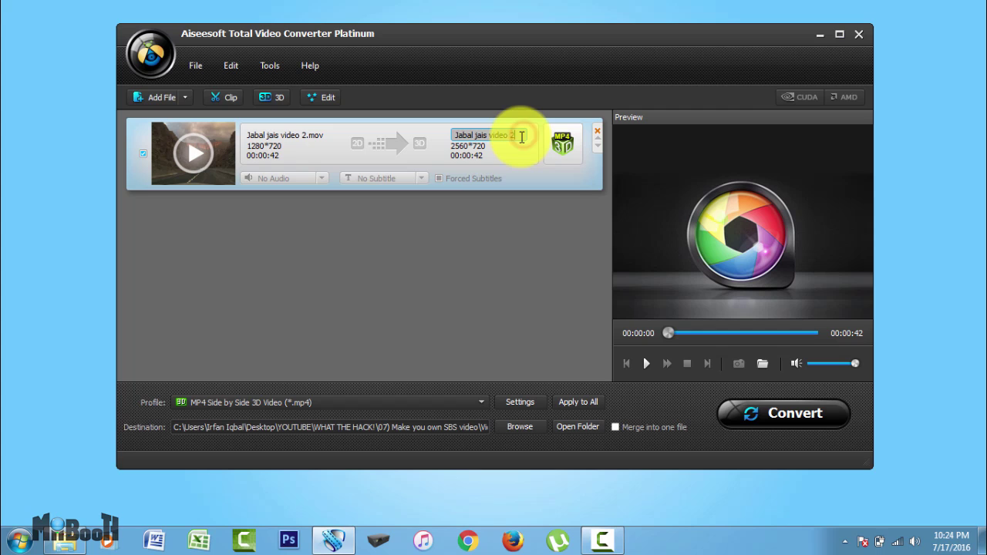
text(sbs)
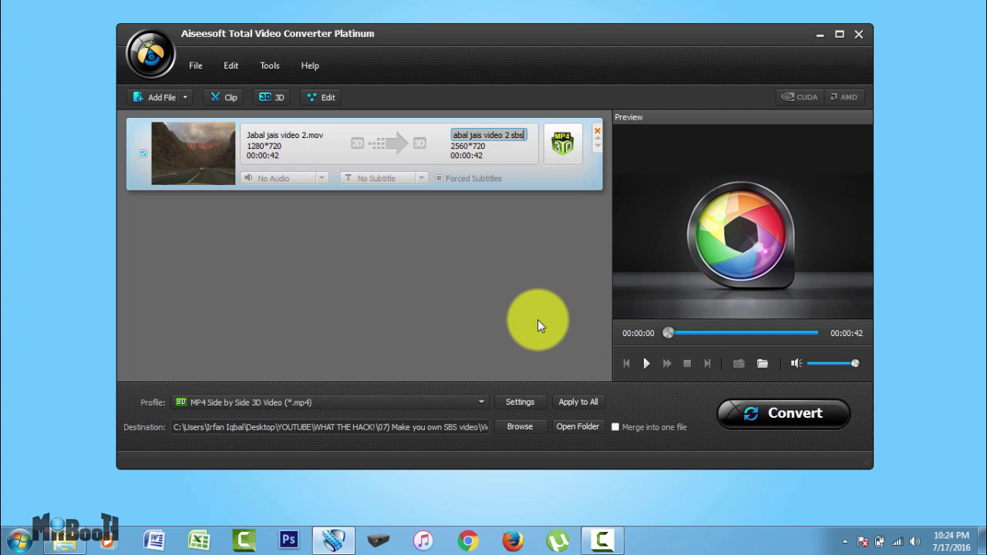
click(526, 153)
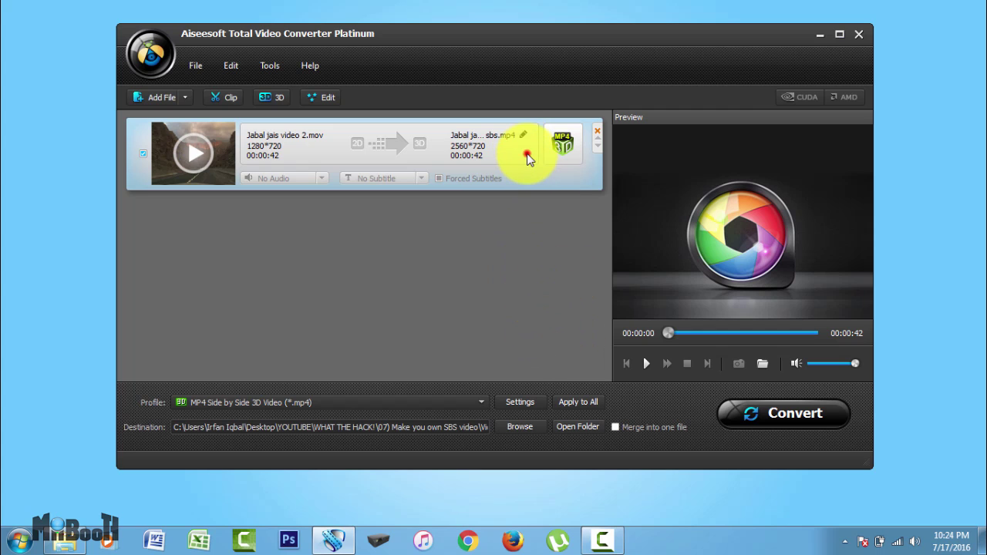
click(523, 425)
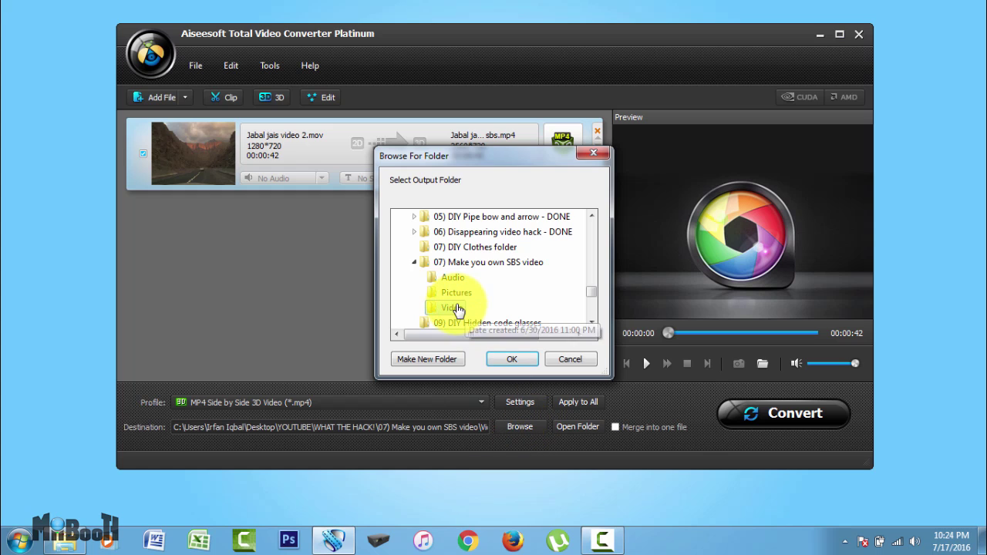
click(455, 308)
Step: Convert to 'Jabal jais video 2 sbs.mp4' in the Video folder and close the 100% progress dialog
click(505, 359)
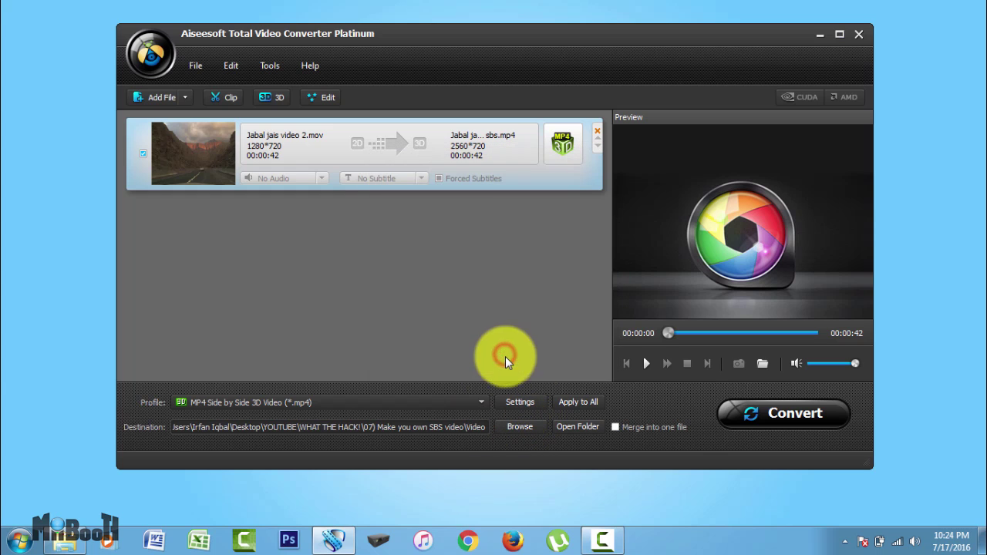
click(766, 412)
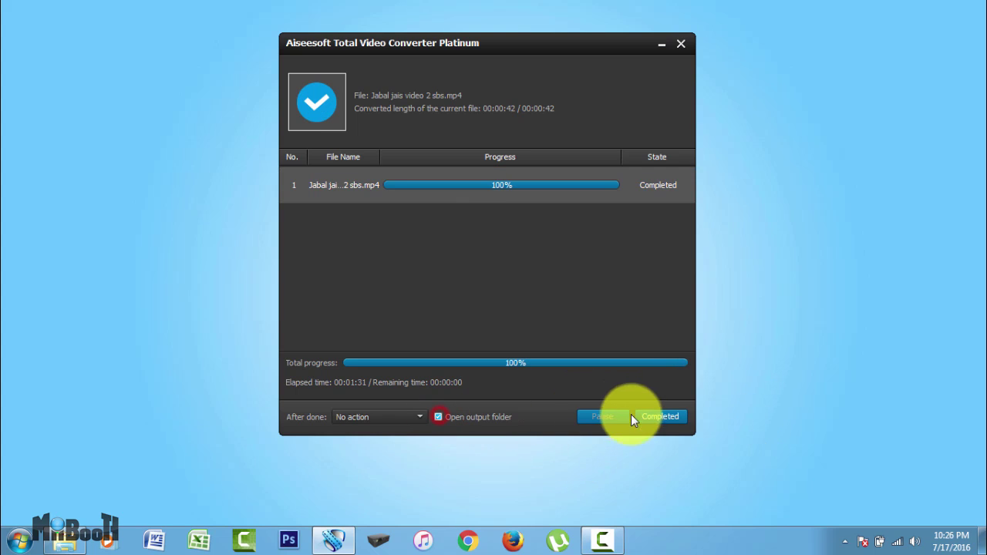
click(660, 417)
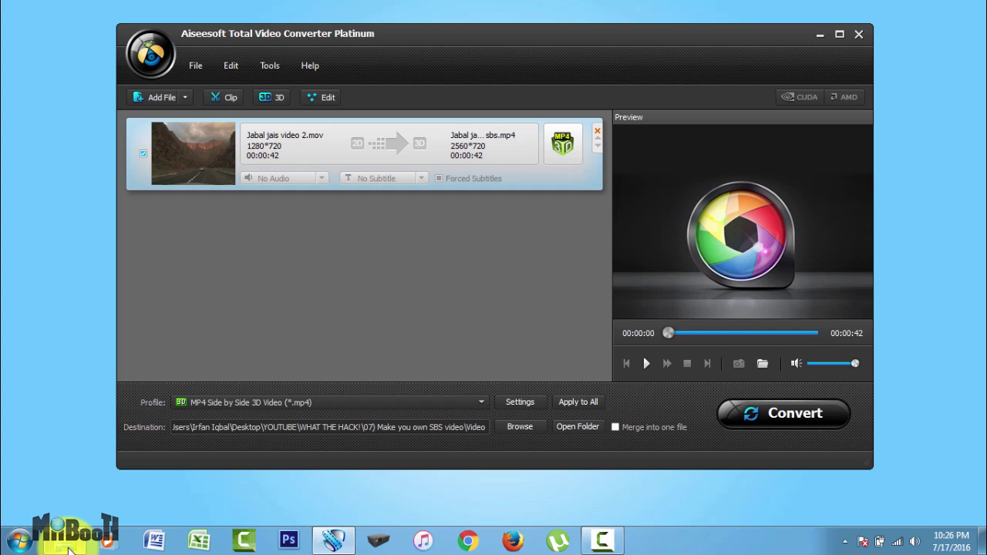
Step: Play 'Jabal jais video 2 sbs' from the Video folder in Explorer
click(68, 548)
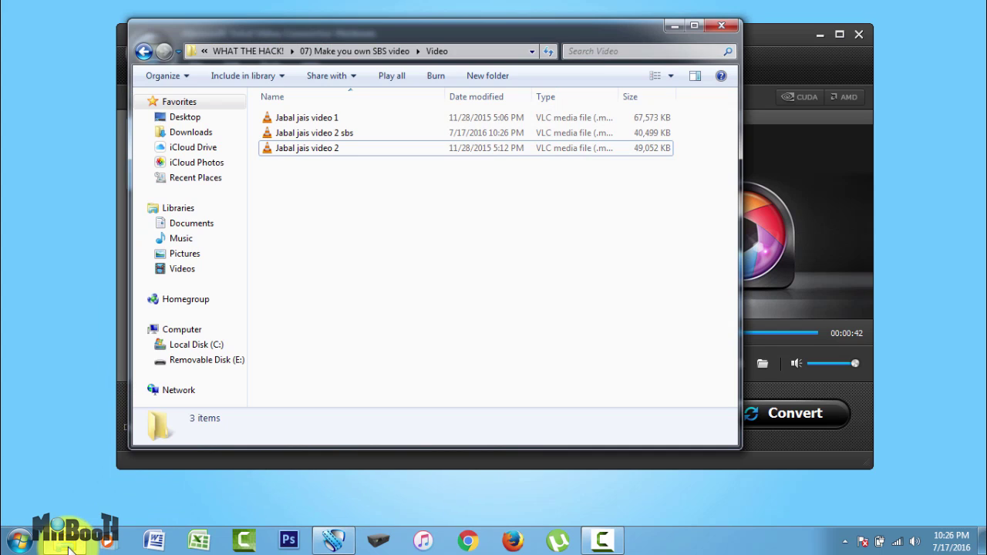
click(348, 145)
double_click(347, 134)
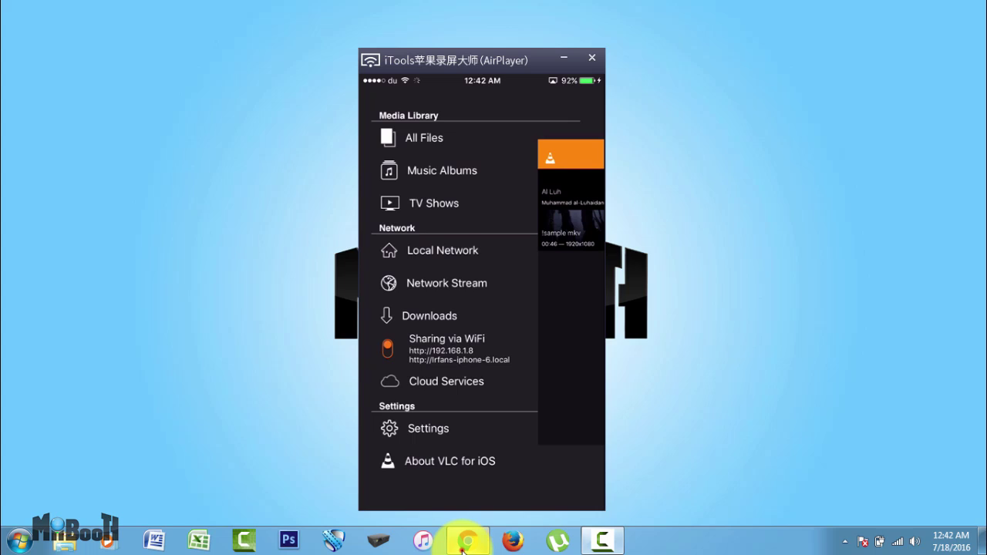
Step: Bring the VLC Sharing via WiFi page back into view
click(465, 542)
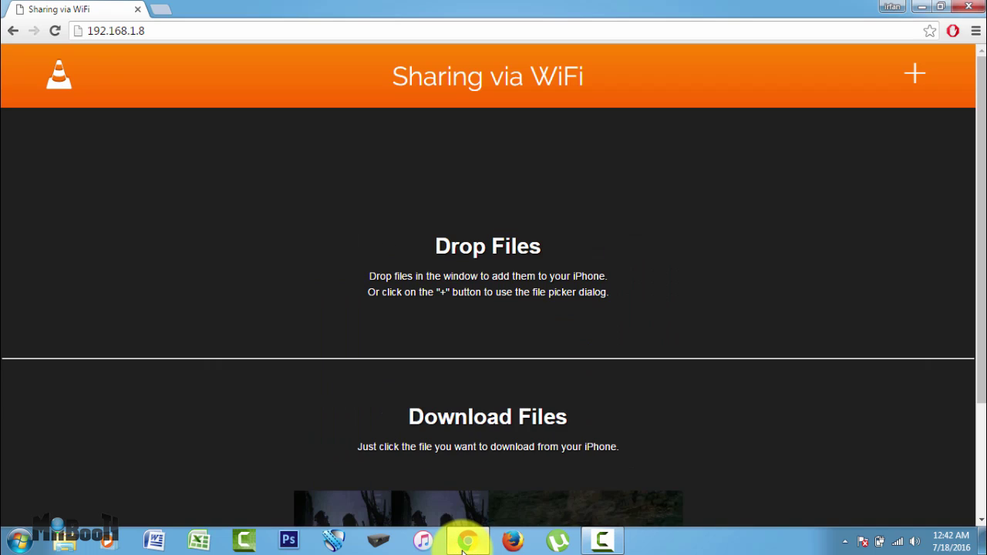
Step: Reload 192.168.1.8 in Chrome and upload 'Jabal jais video 2 sbs' to the iPhone
click(164, 31)
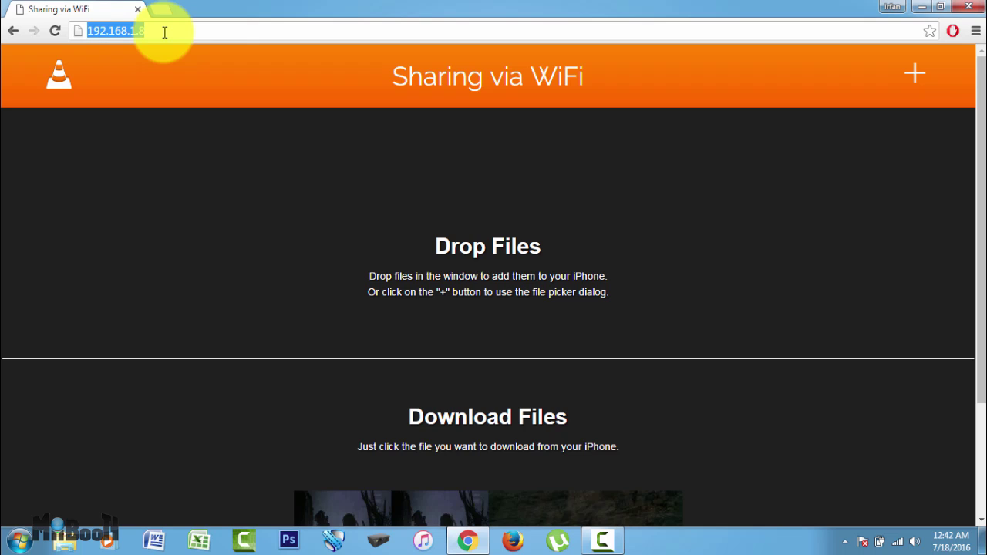
click(54, 34)
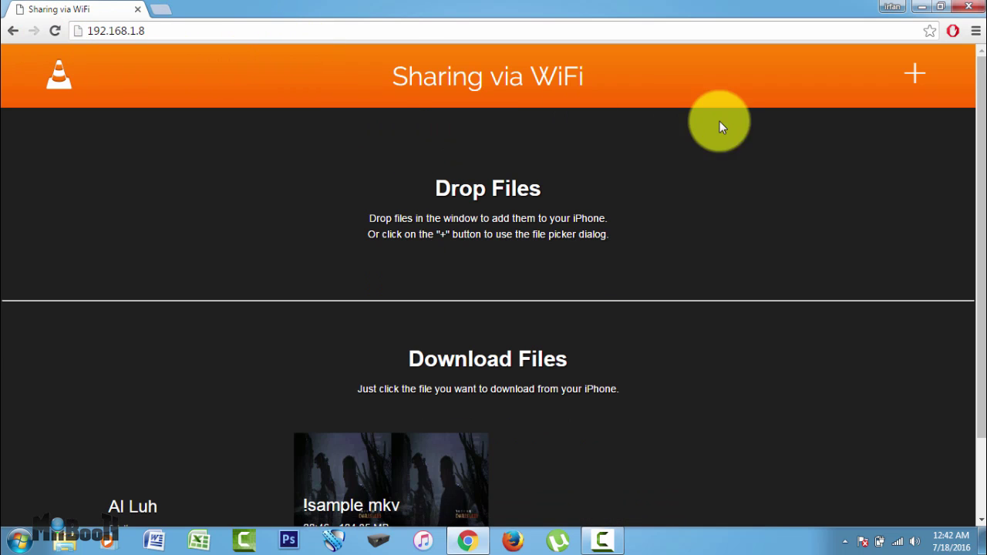
click(918, 79)
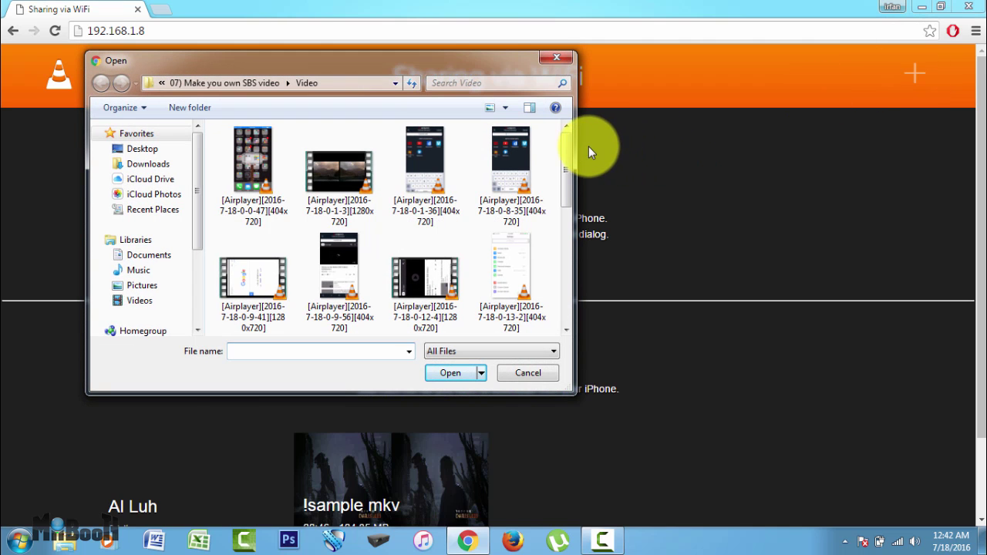
drag(563, 156, 562, 270)
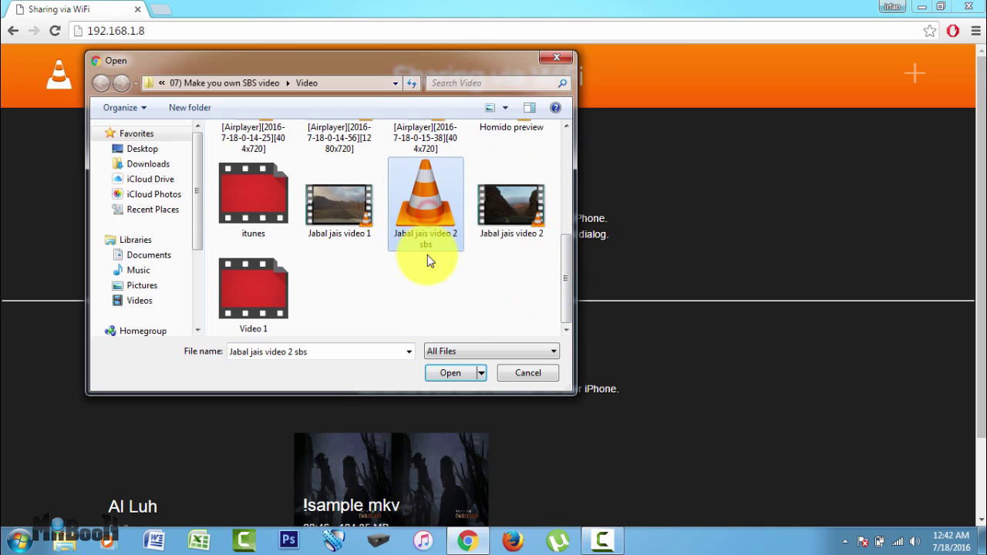
click(444, 377)
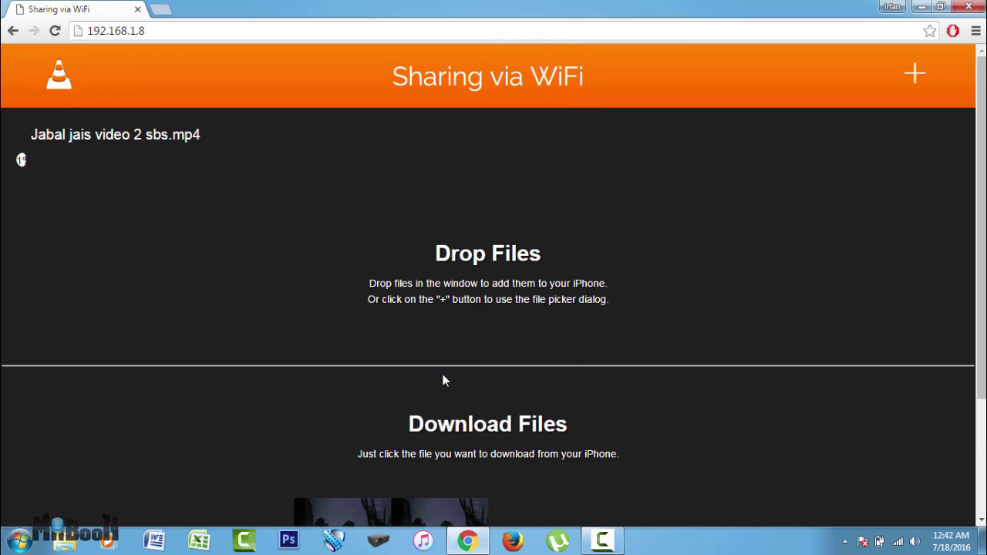
click(623, 270)
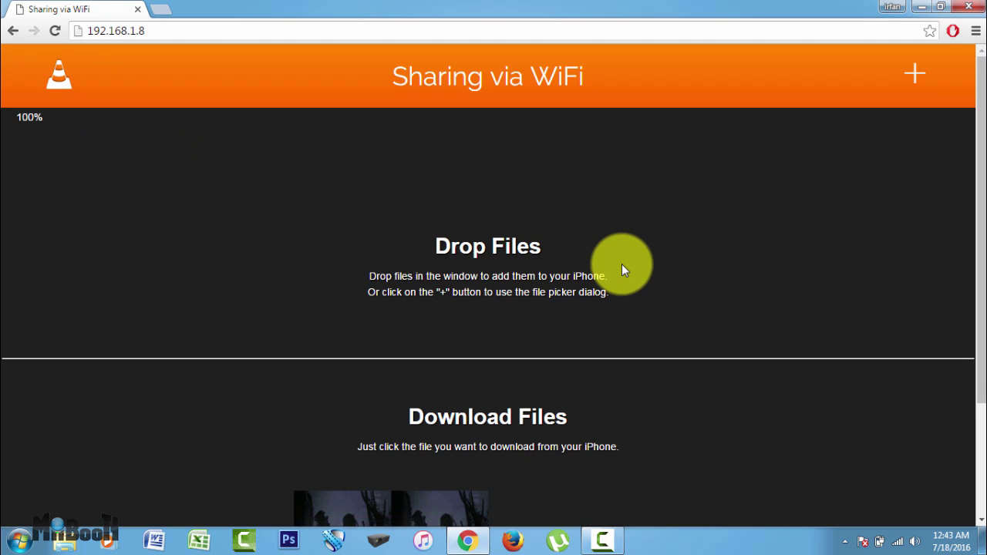
drag(980, 171, 979, 282)
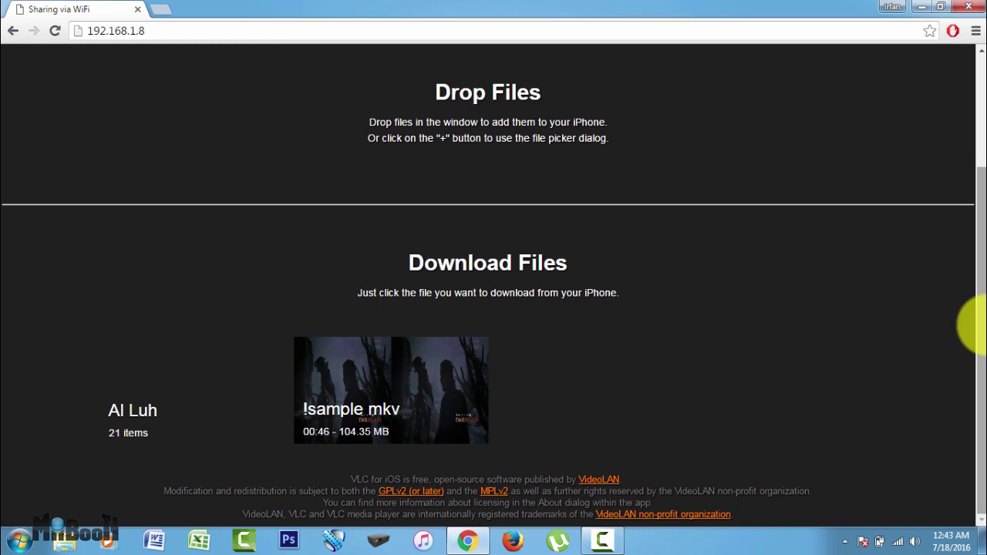
click(922, 6)
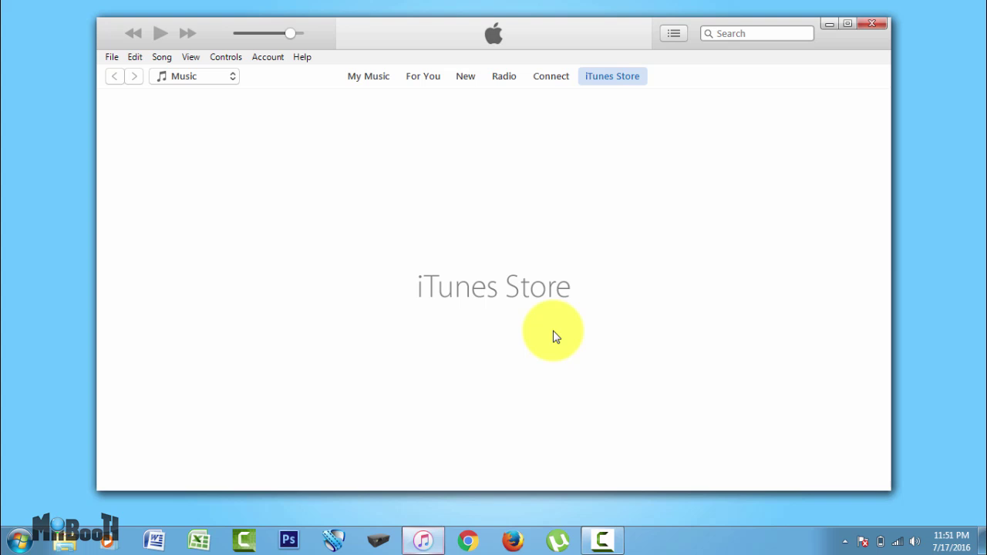
Step: On the iPhone's Apps page, select Homido Player under File Sharing
click(252, 79)
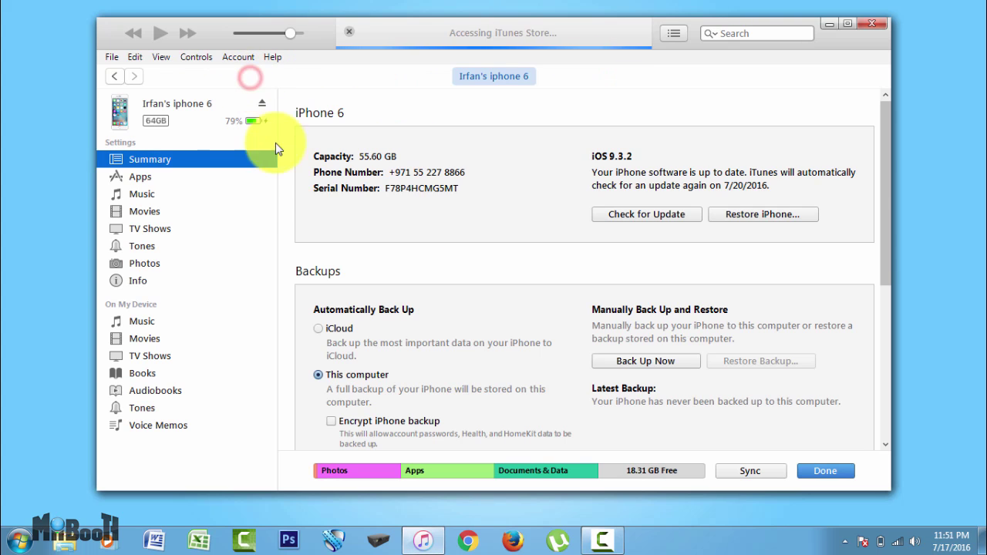
click(144, 177)
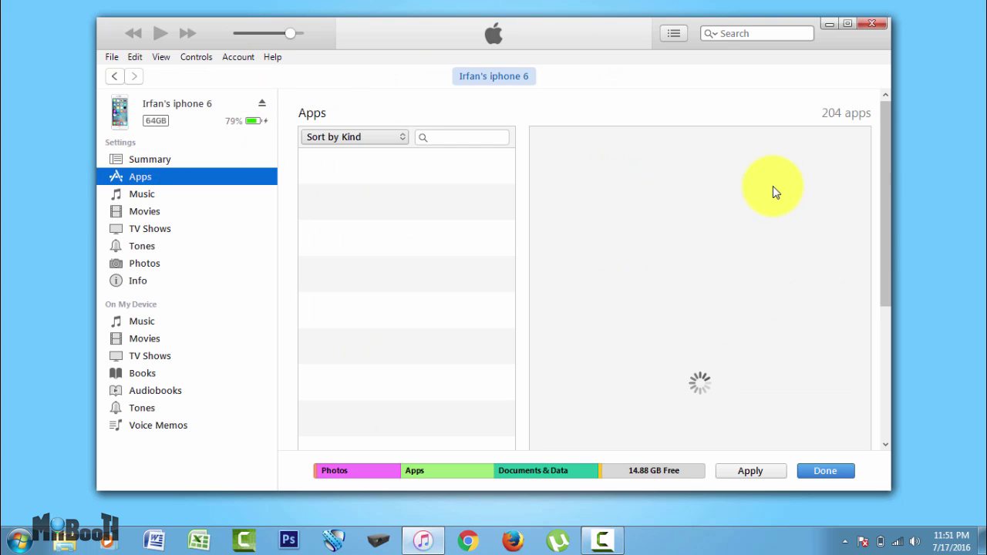
drag(887, 140, 899, 265)
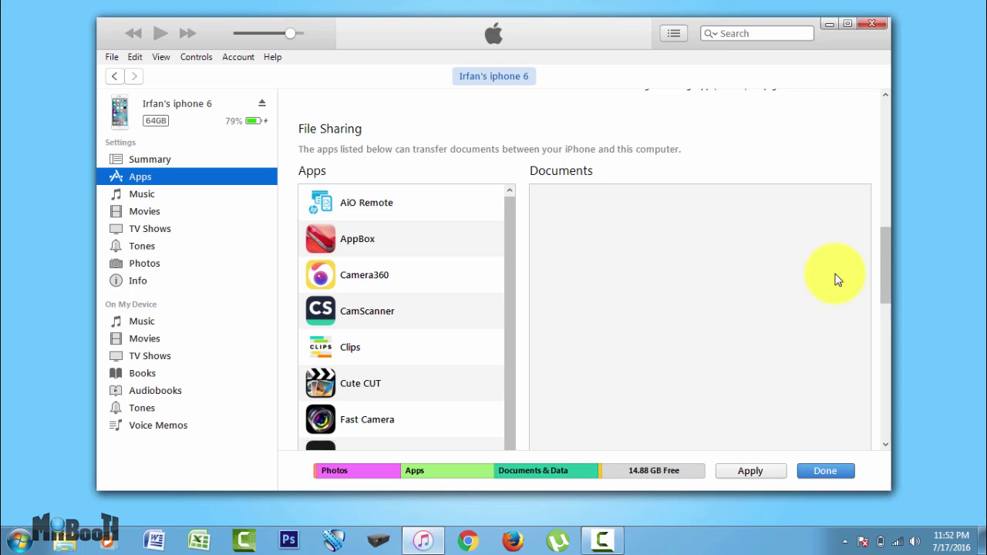
drag(883, 276, 891, 299)
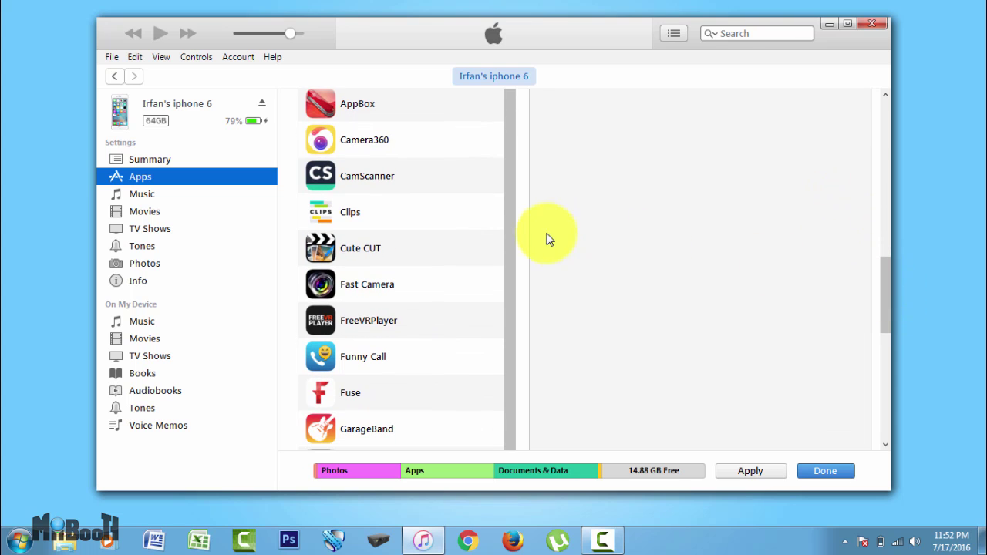
drag(510, 244, 509, 328)
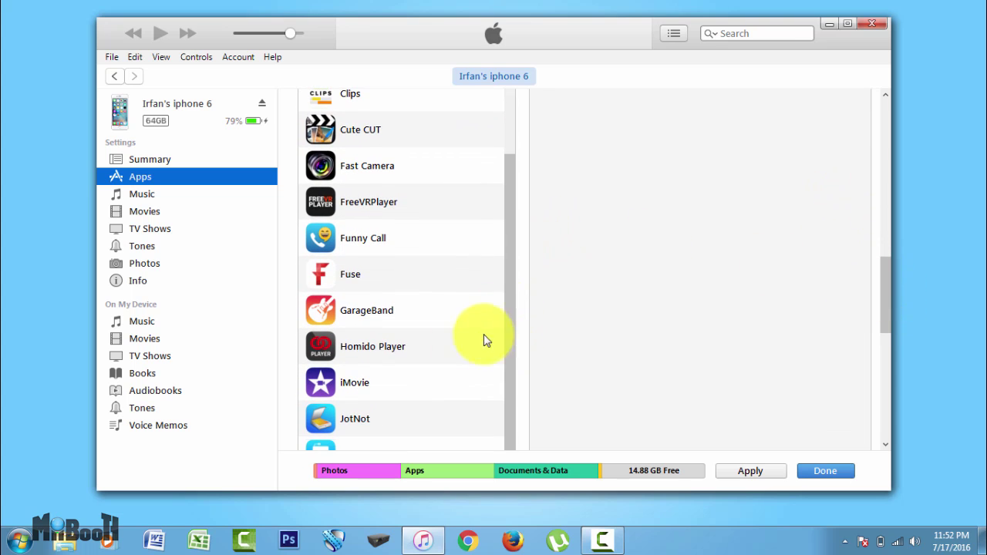
click(364, 354)
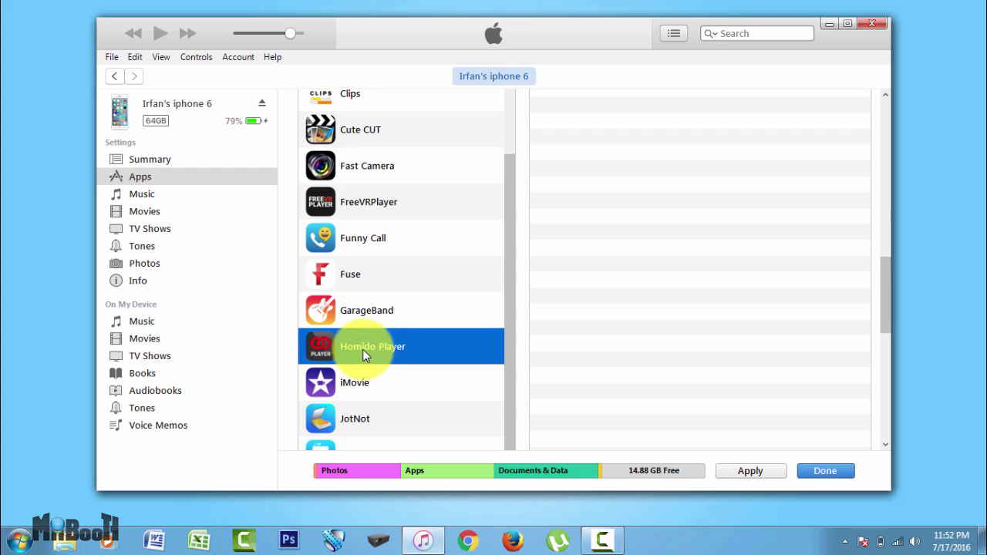
Step: Add 'Jabal jais video 2.mov' to Homido Player's shared documents
drag(884, 309, 893, 420)
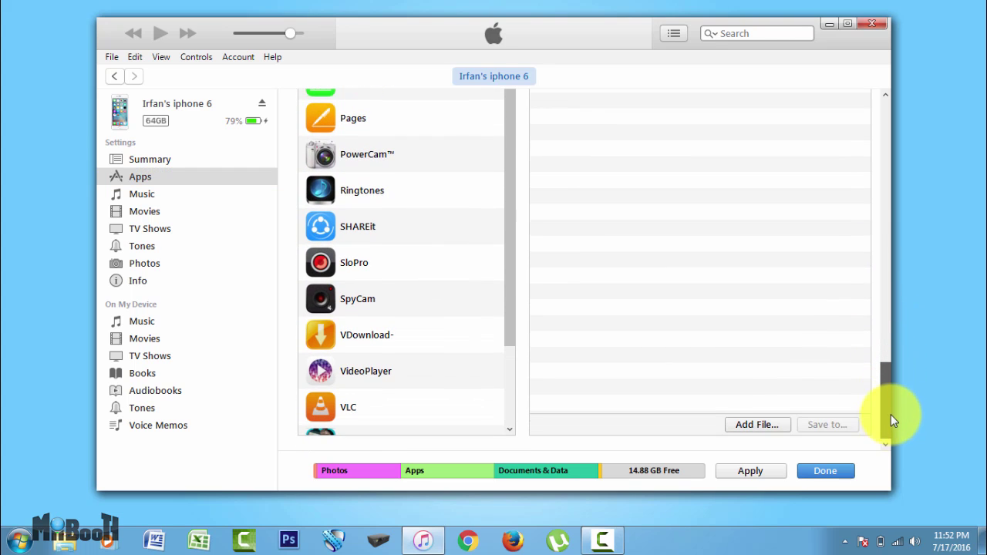
click(753, 426)
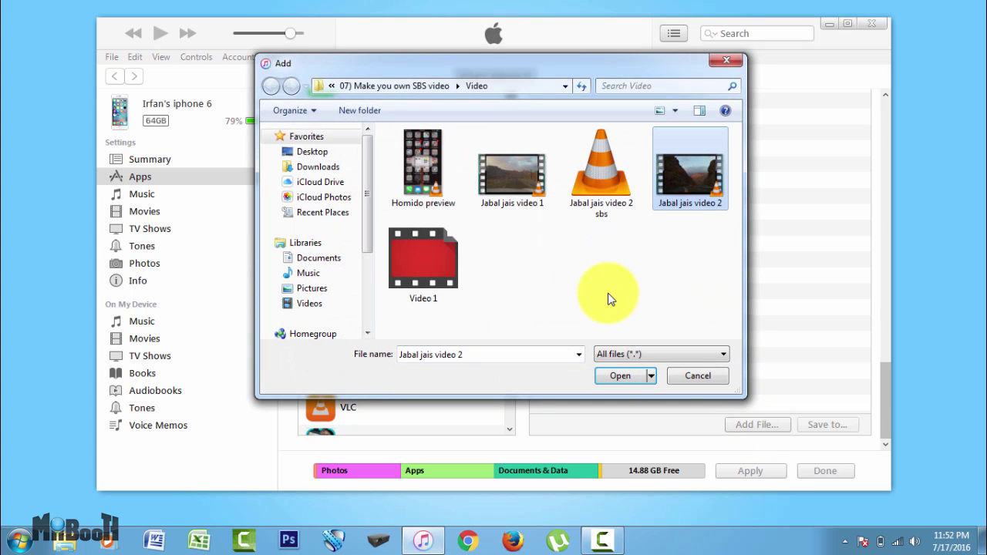
click(618, 377)
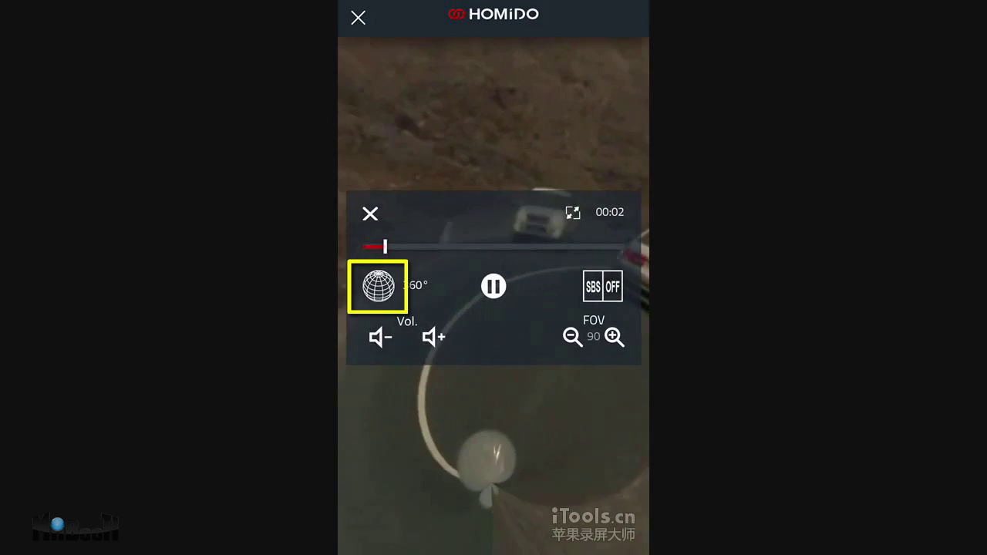
Step: Switch the playing video's projection from 360° to Flat in Homido Player
click(378, 286)
click(378, 286)
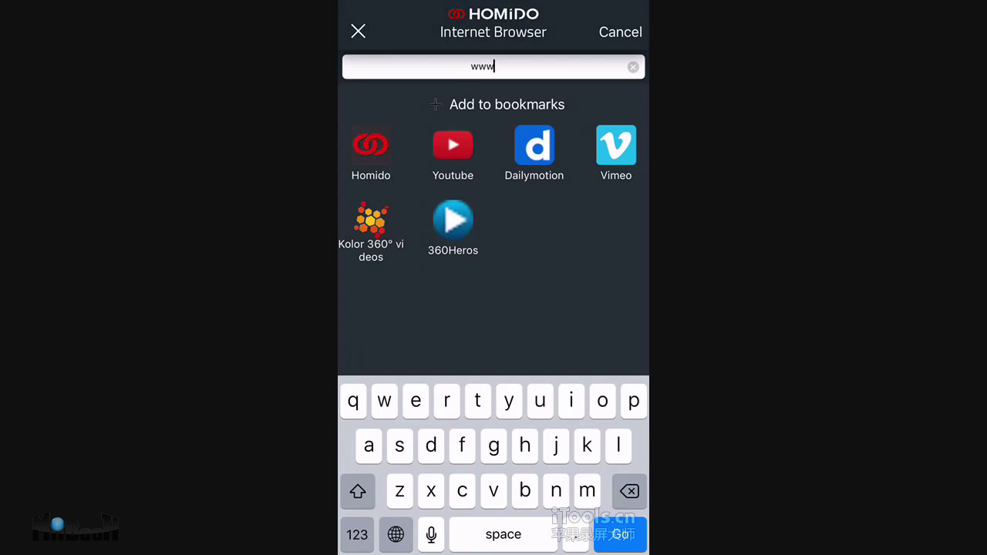
text(ae)
key(Return)
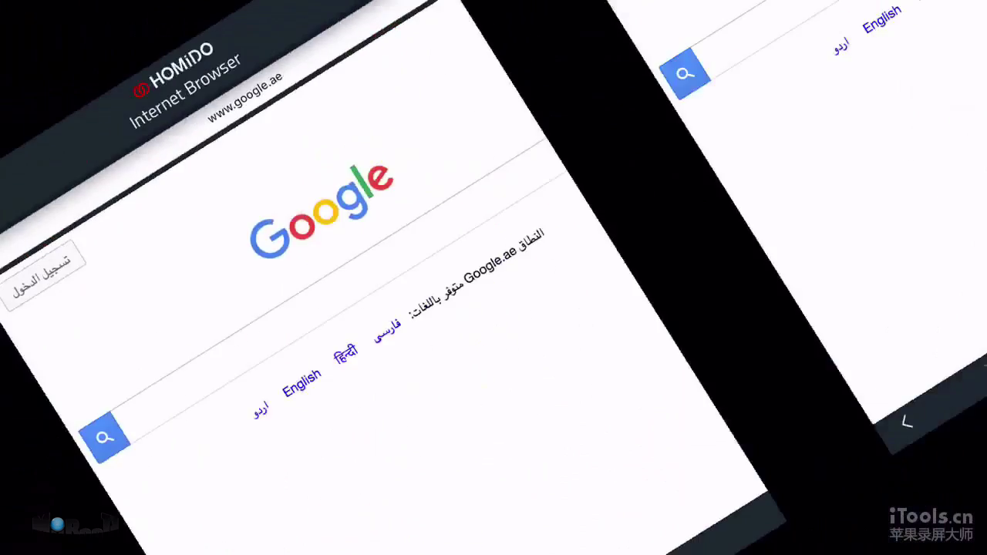